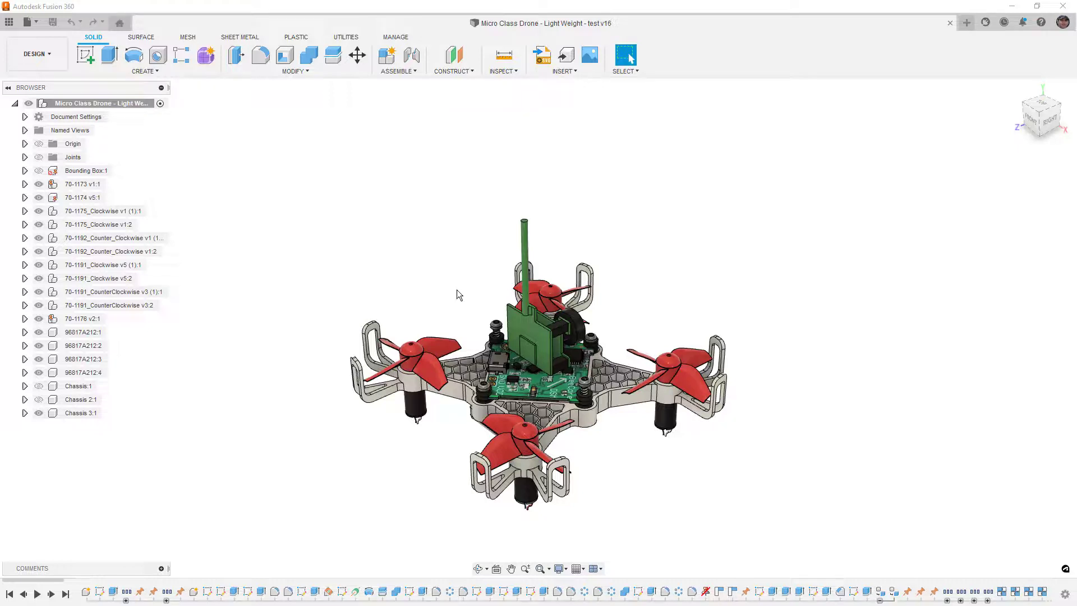
- Show the Parents list for the board-edge geometry under Chassis 3:1
click(468, 366)
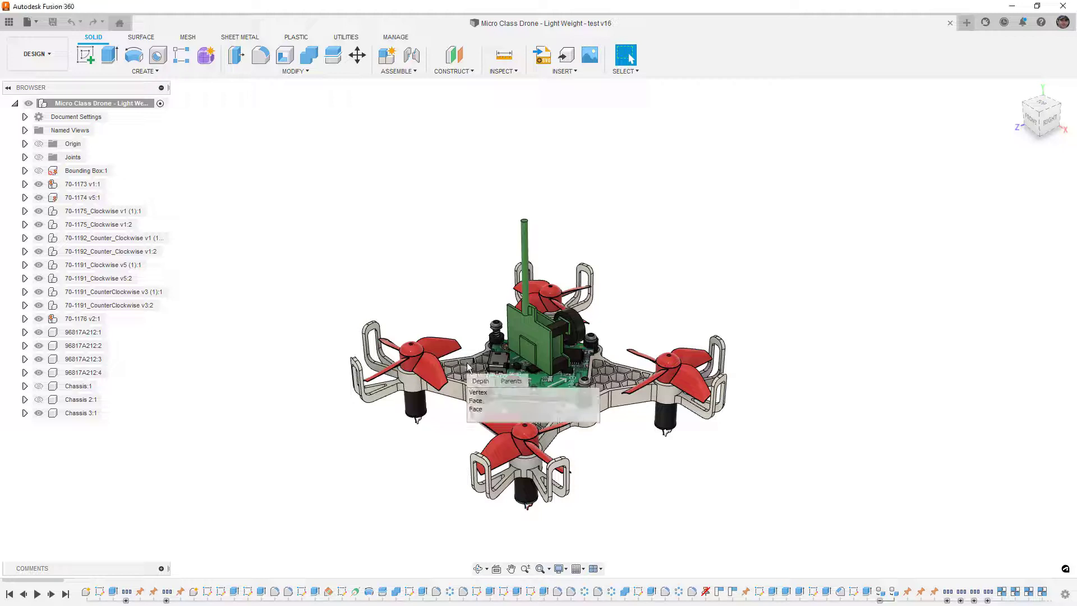
click(514, 382)
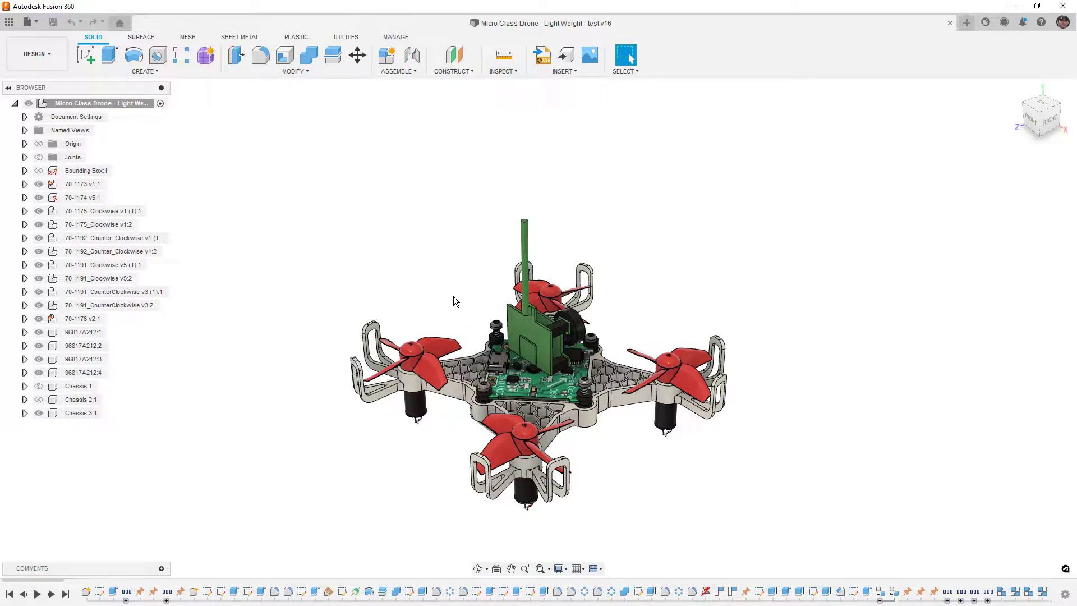
- Drop the circuit-board face selection and use Find in Window on timeline's RigidGroup2
click(525, 325)
right_click(526, 324)
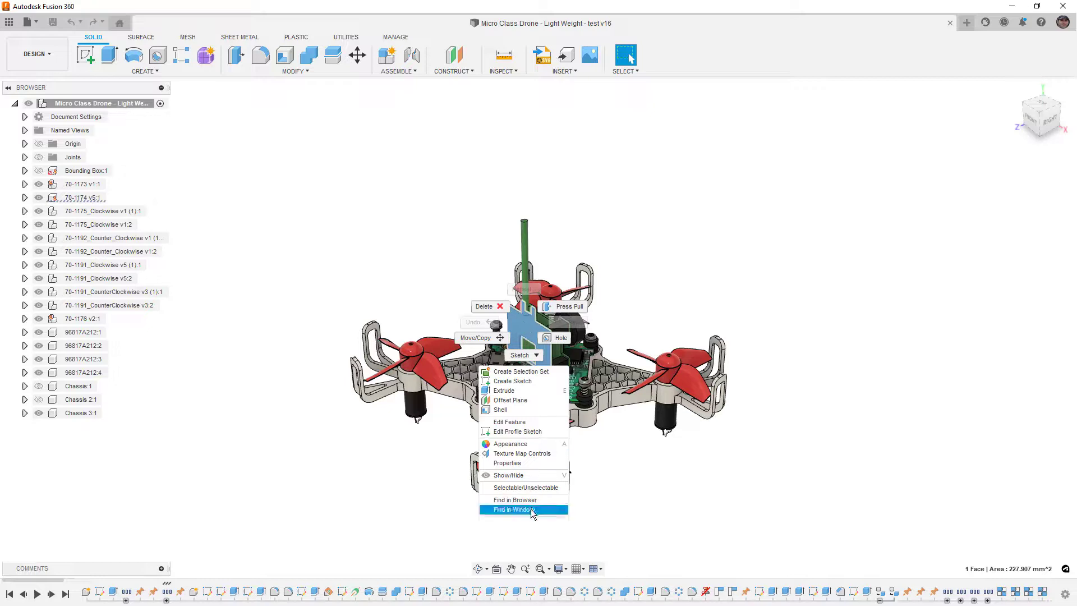
click(562, 596)
click(561, 596)
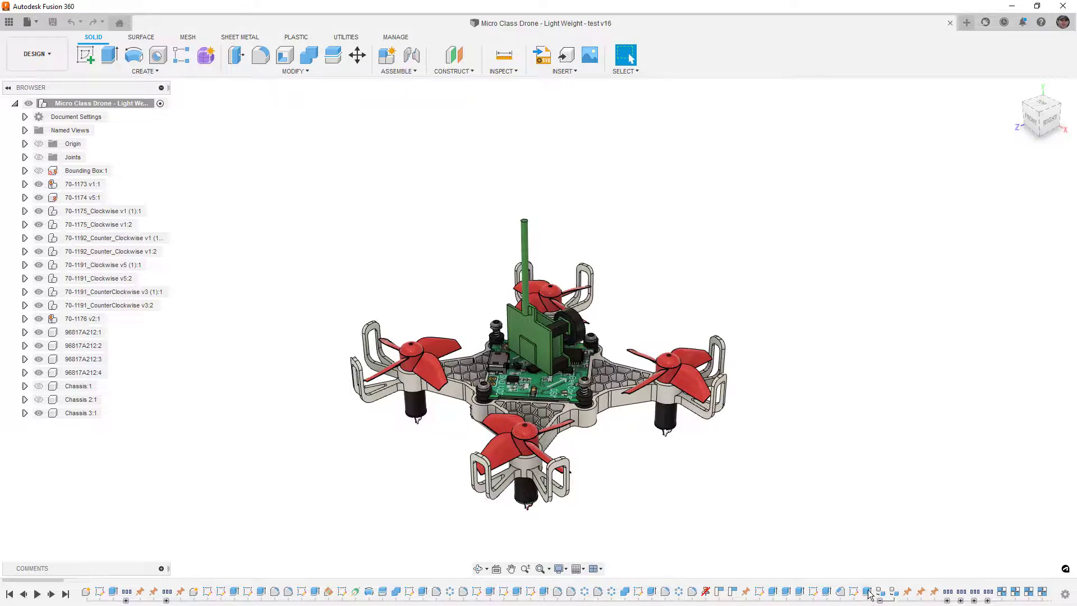
right_click(1016, 592)
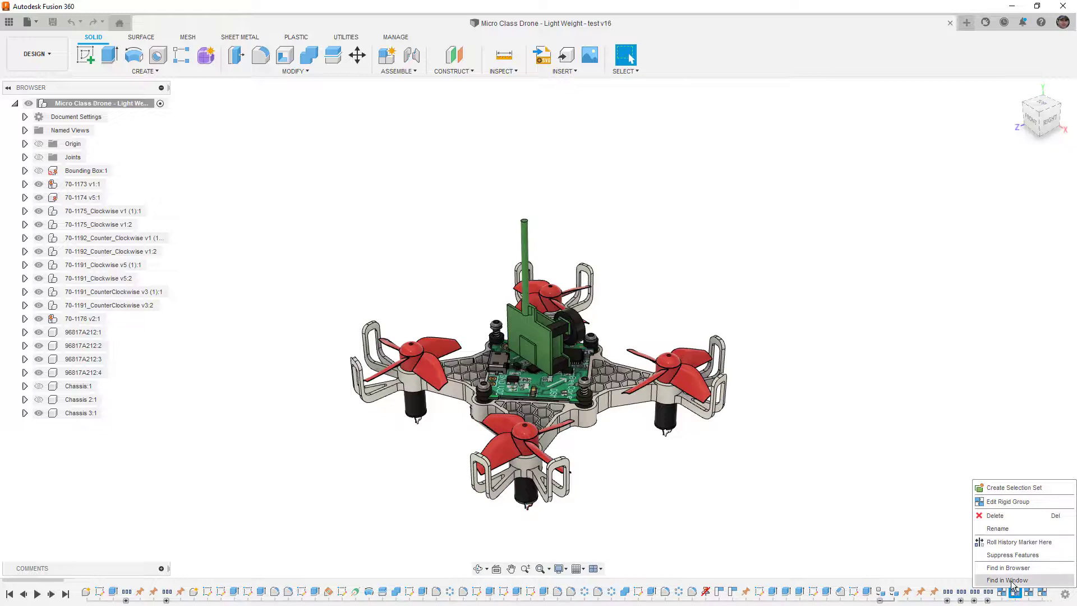
click(864, 357)
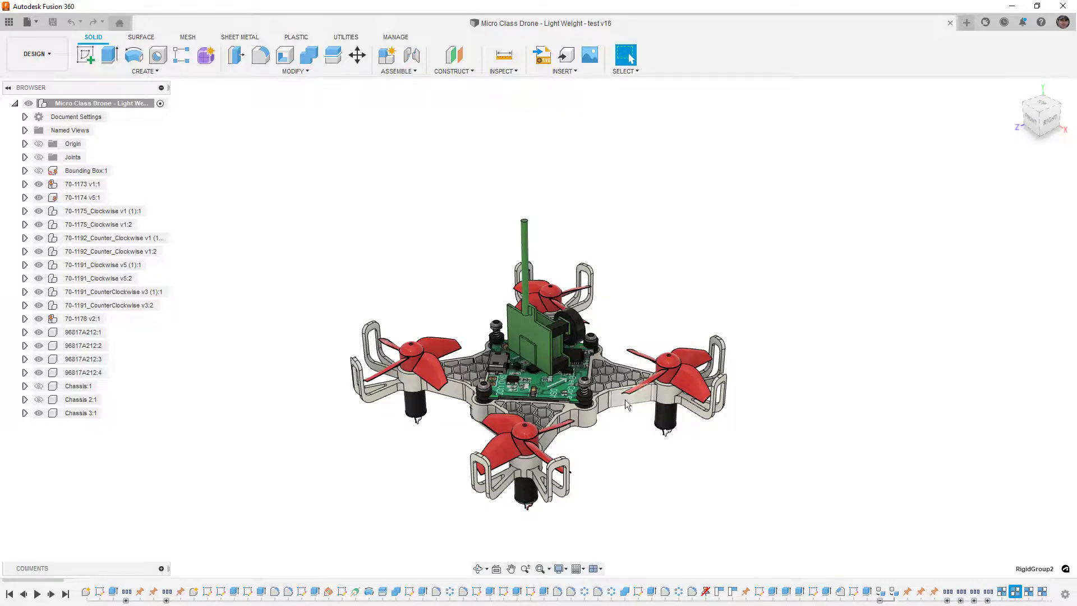
- Select a small capacitor's top face, then return to the Home view and Select tool
scroll(542, 391, up, 5)
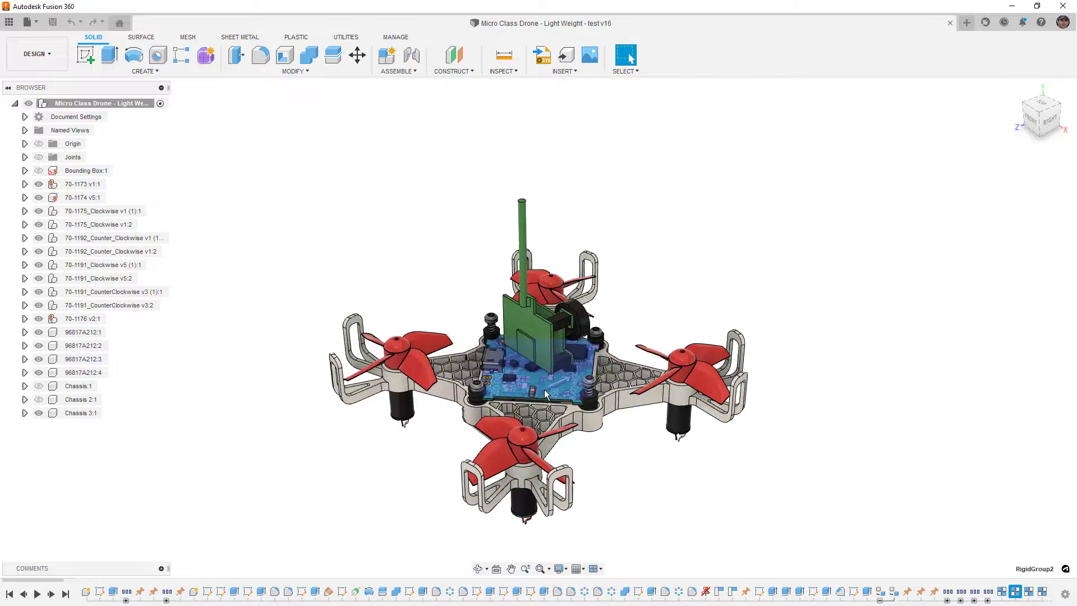
scroll(538, 390, up, 5)
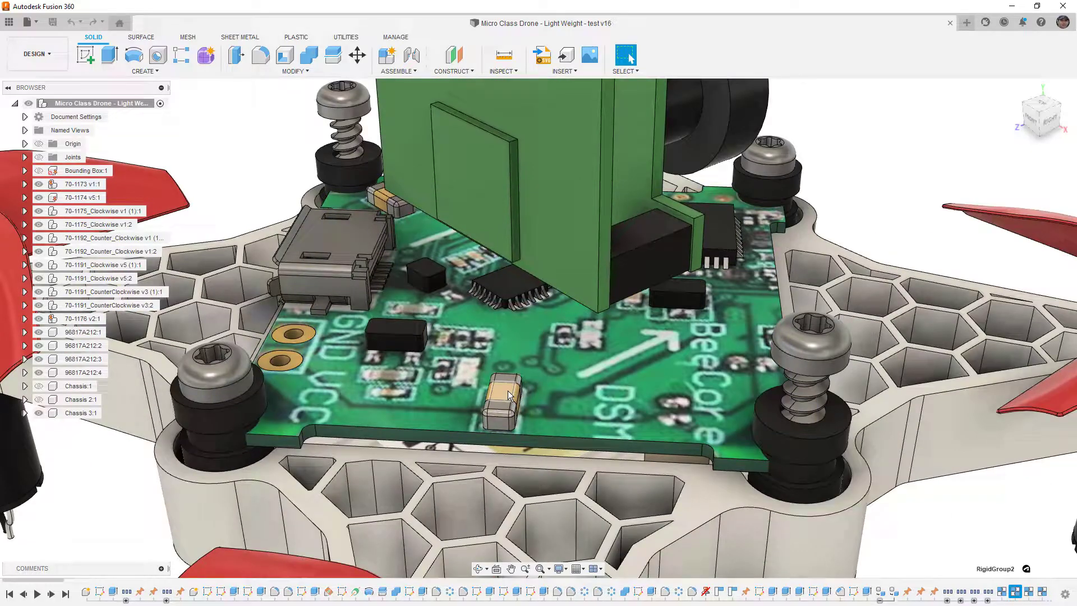
click(507, 391)
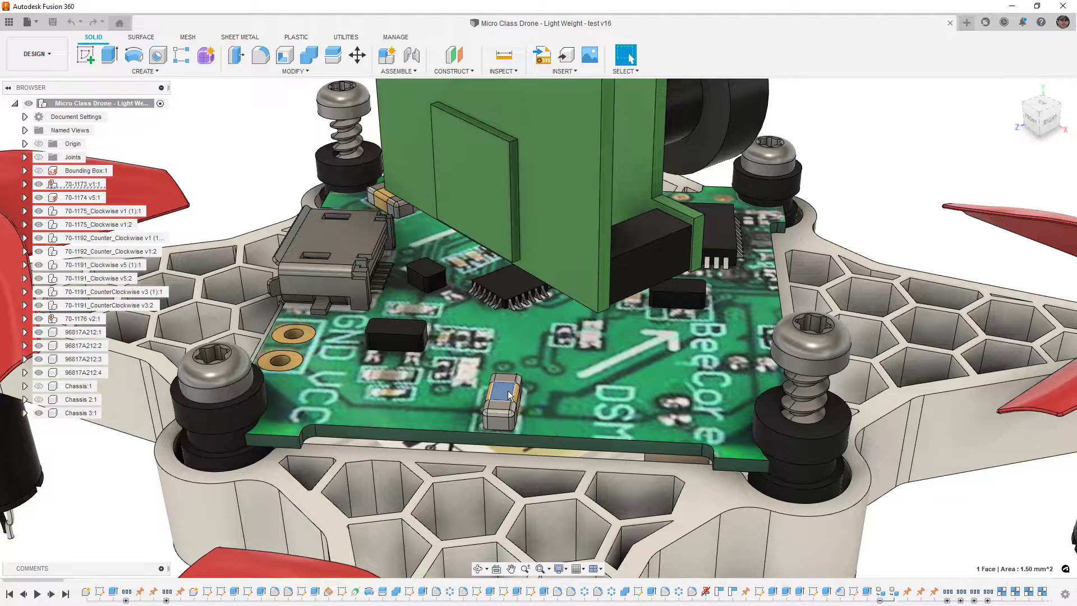
scroll(531, 338, down, 10)
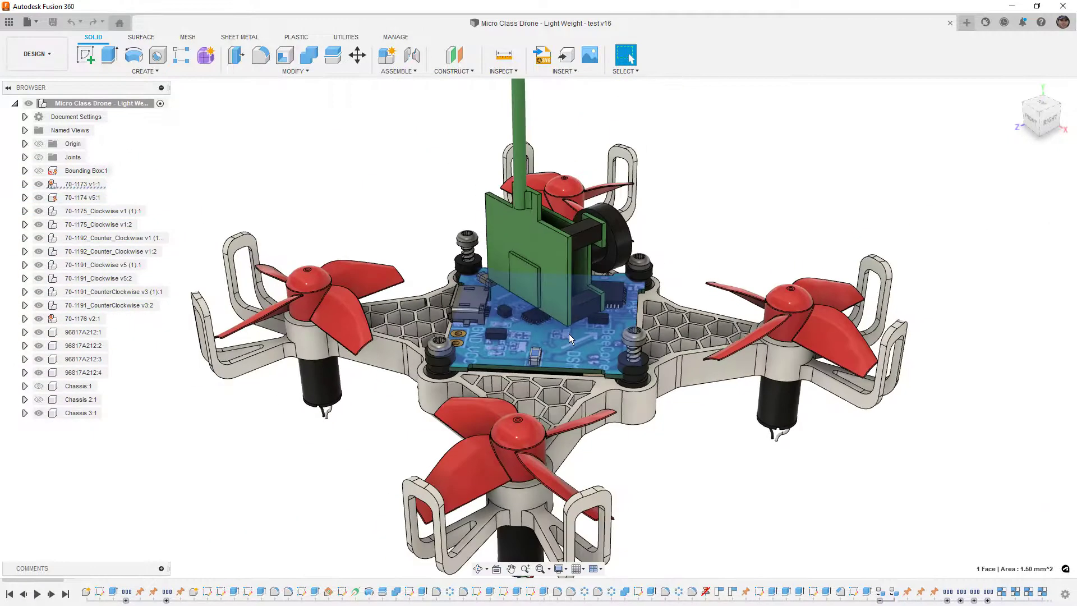
key(F6)
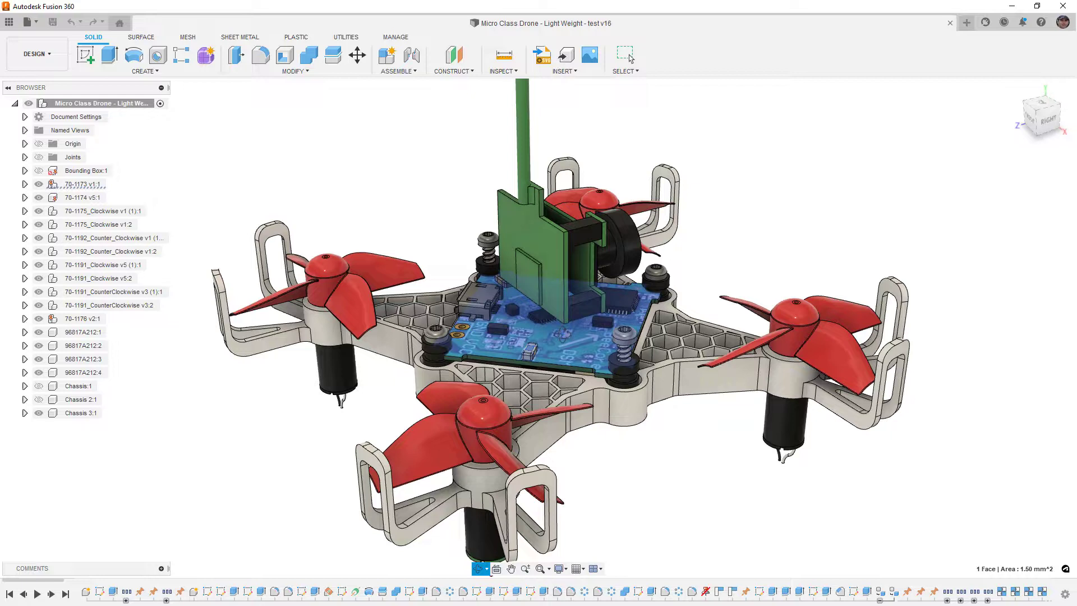
drag(527, 337, 565, 336)
key(Escape)
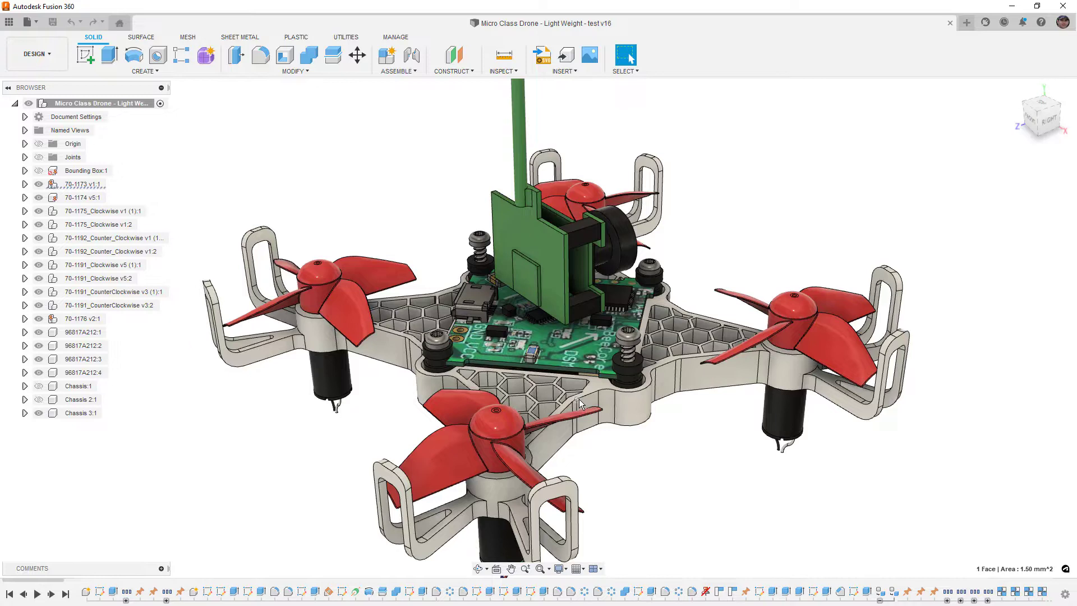
- Display the capacitor face's parents: Base Feature1, Body19, Board:1 and 70-1173 v1:1
scroll(532, 359, up, 5)
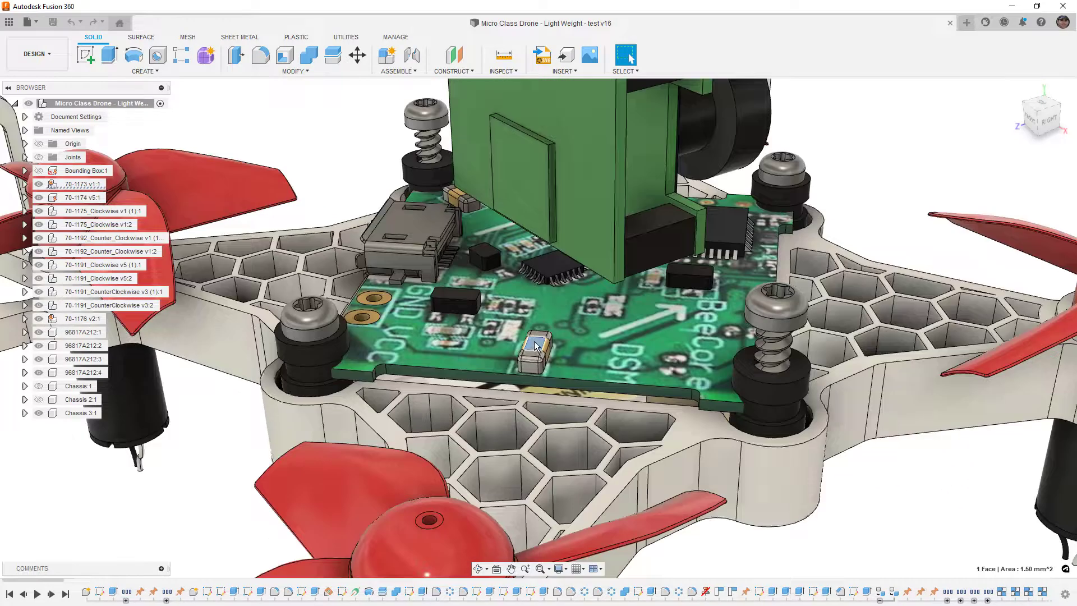
click(536, 345)
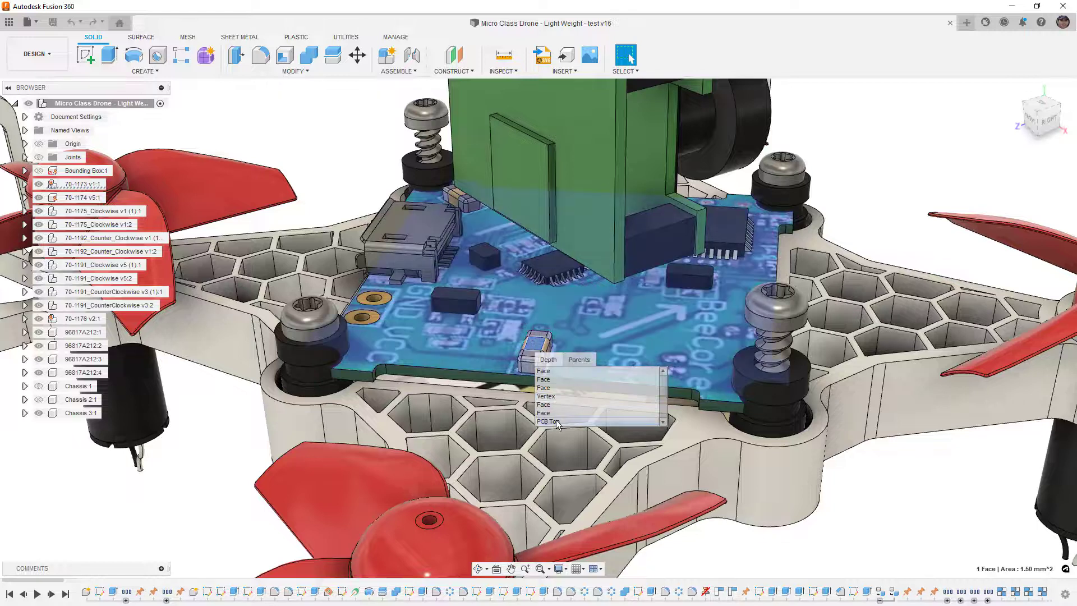
scroll(558, 422, down, 2)
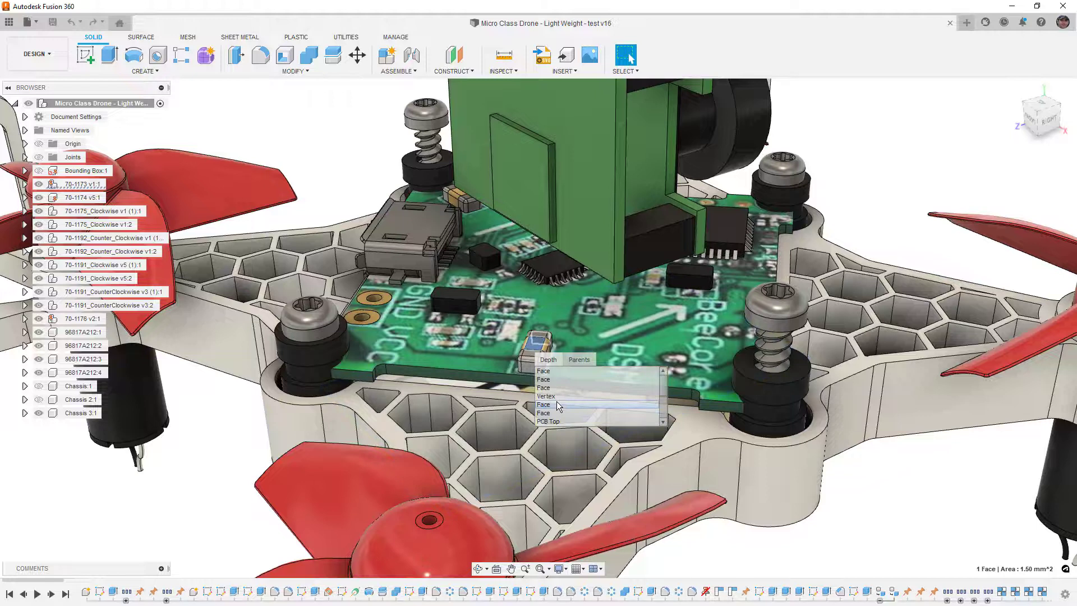
click(578, 360)
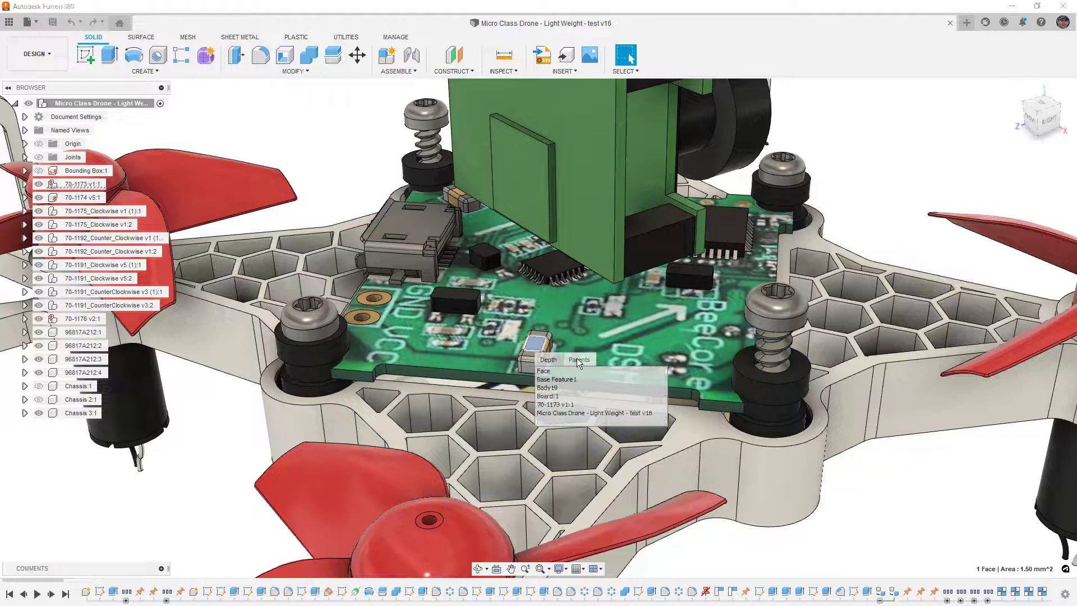
- Expand 70-1173 v1:1, Board:1 and its Bodies folder in the Browser to find Body19
click(25, 185)
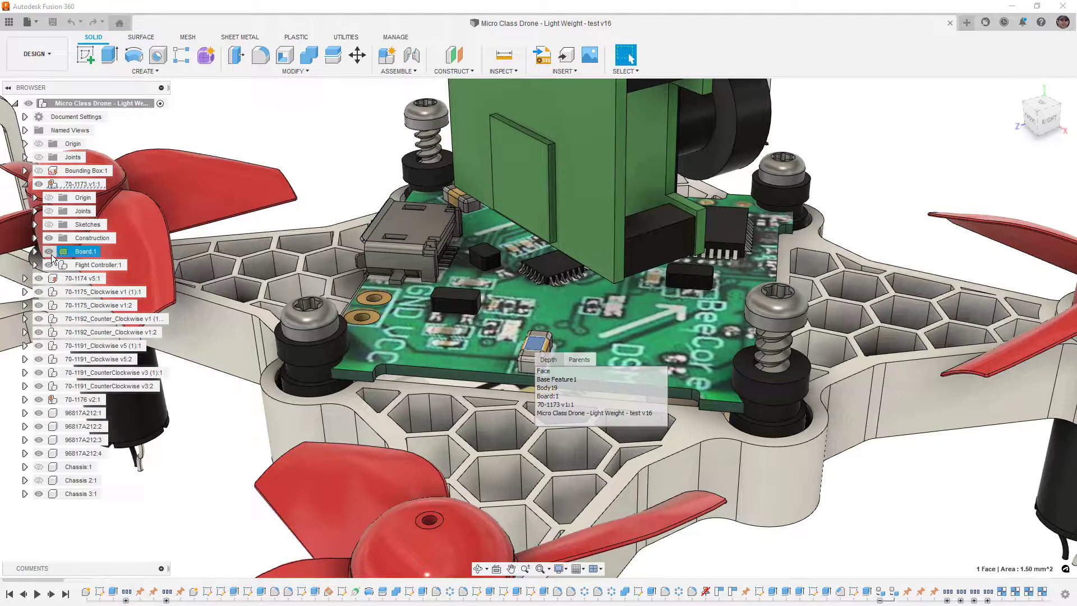
click(34, 252)
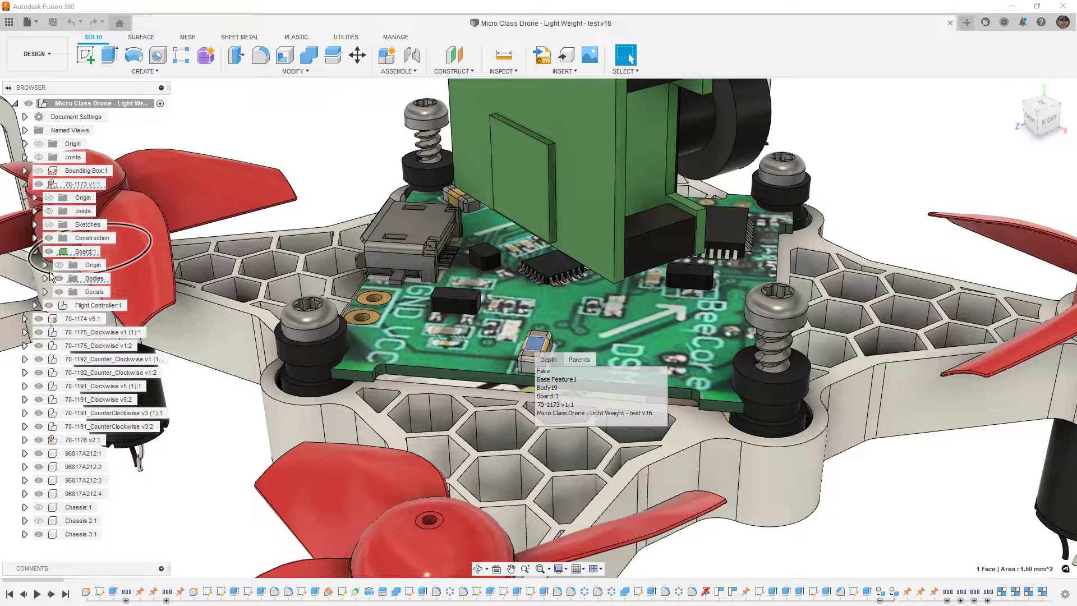
click(45, 279)
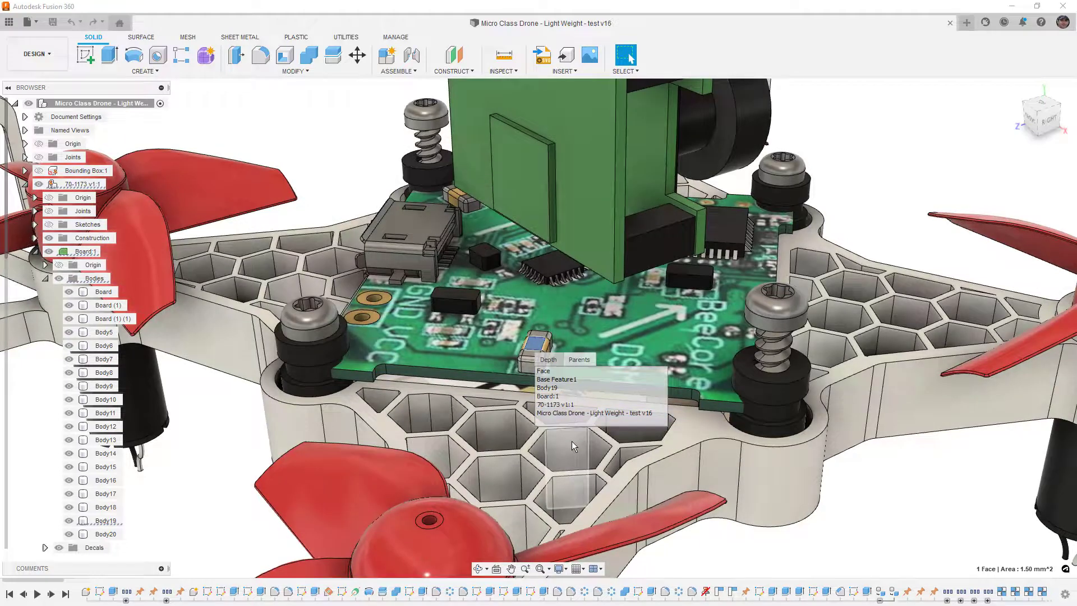
- Select a 12.702 mm^2 chassis frame face and list its parents Combine2, Chassis 3, Chassis 3:1
click(571, 441)
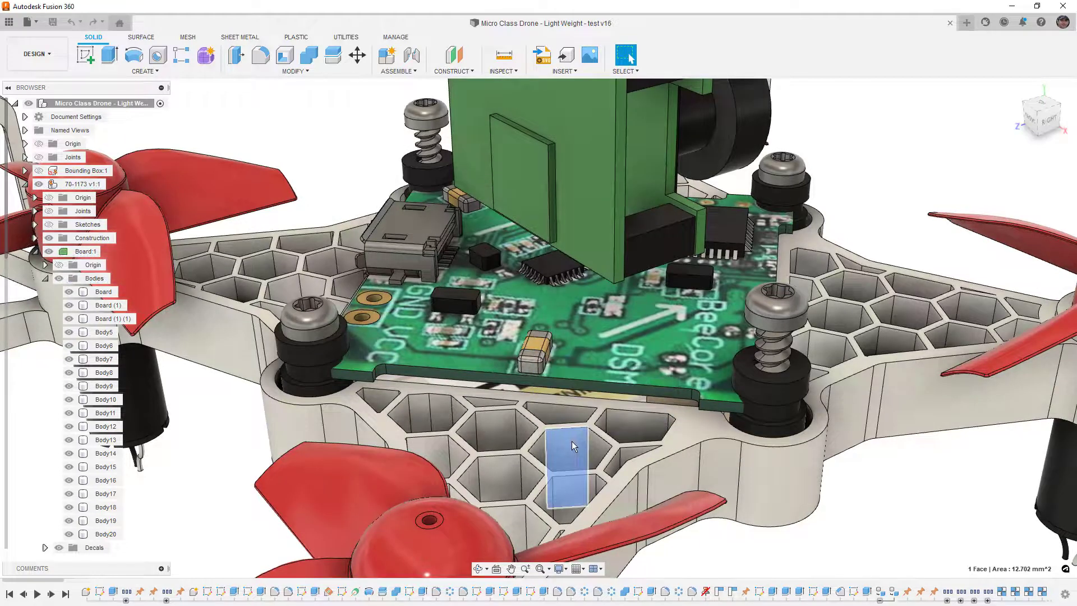
click(571, 440)
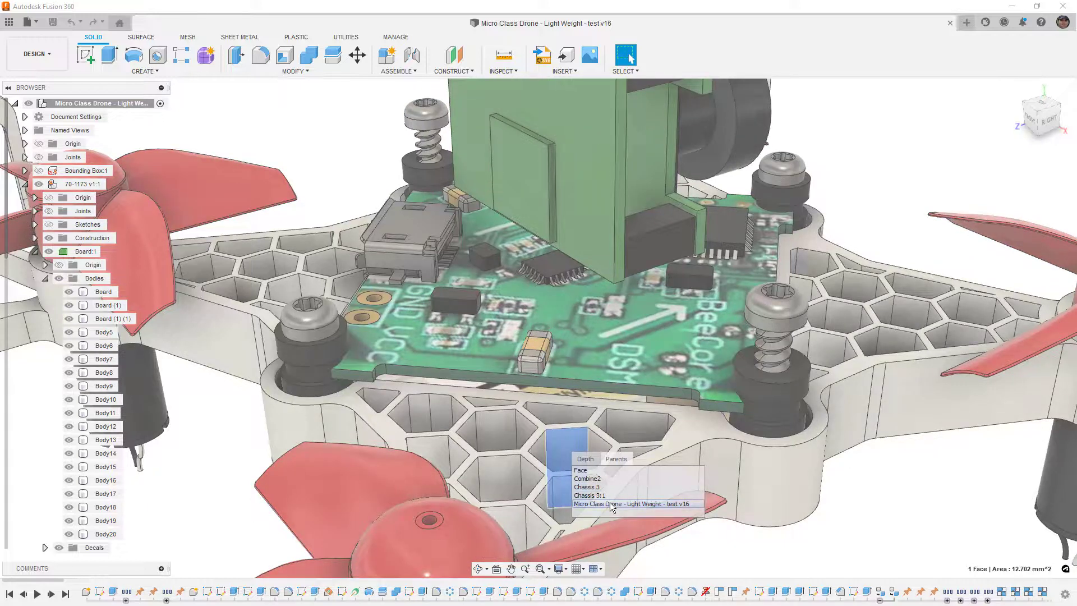
scroll(540, 379, down, 3)
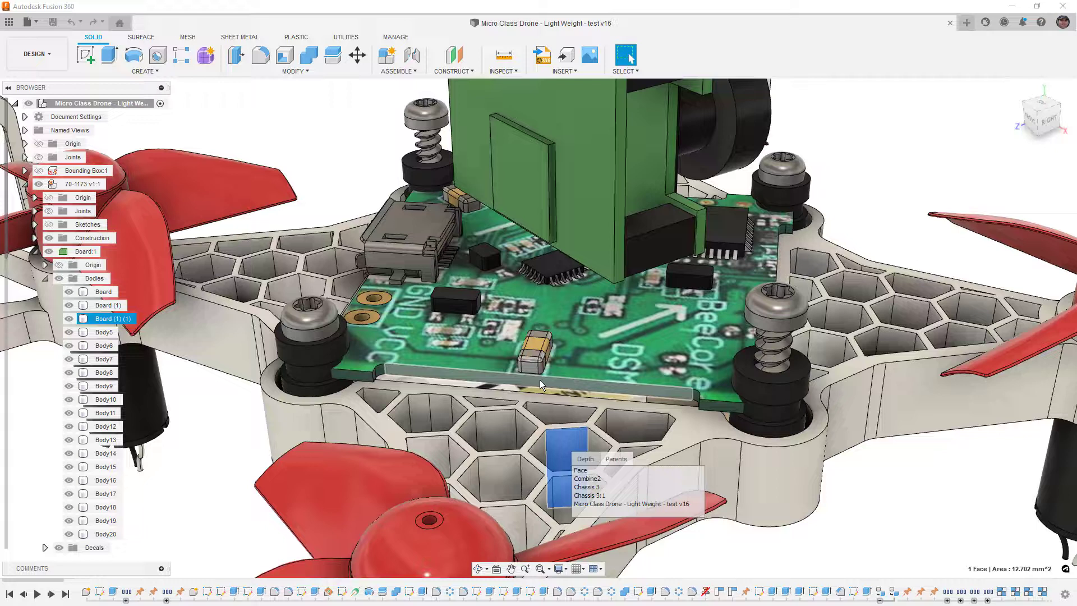
scroll(534, 375, down, 2)
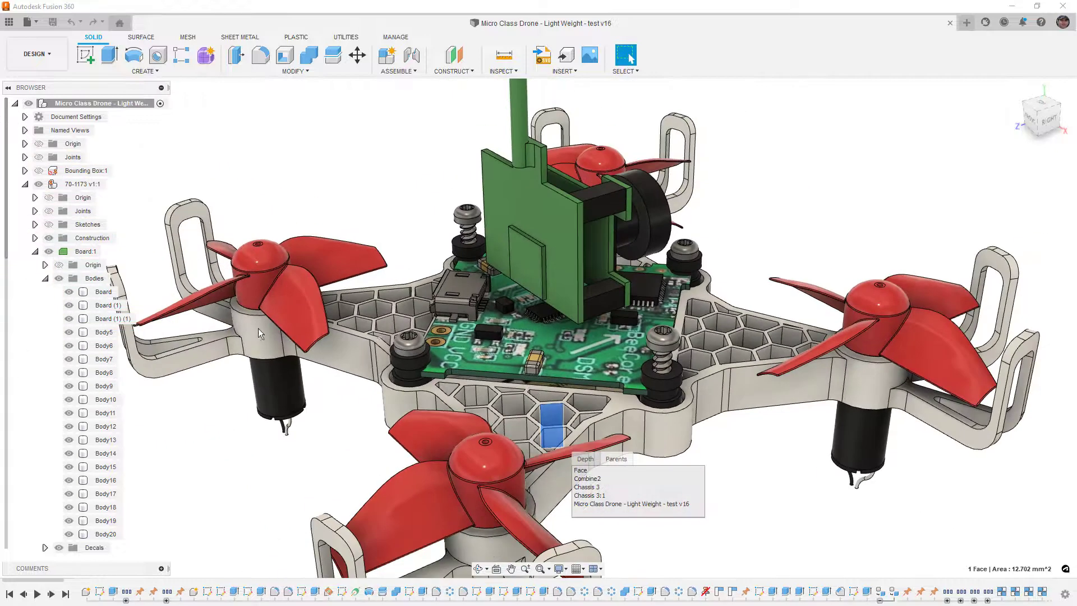
- Collapse Bodies and Board:1, clear the chassis face selection, and collapse 70-1173 v1:1
click(45, 278)
click(35, 252)
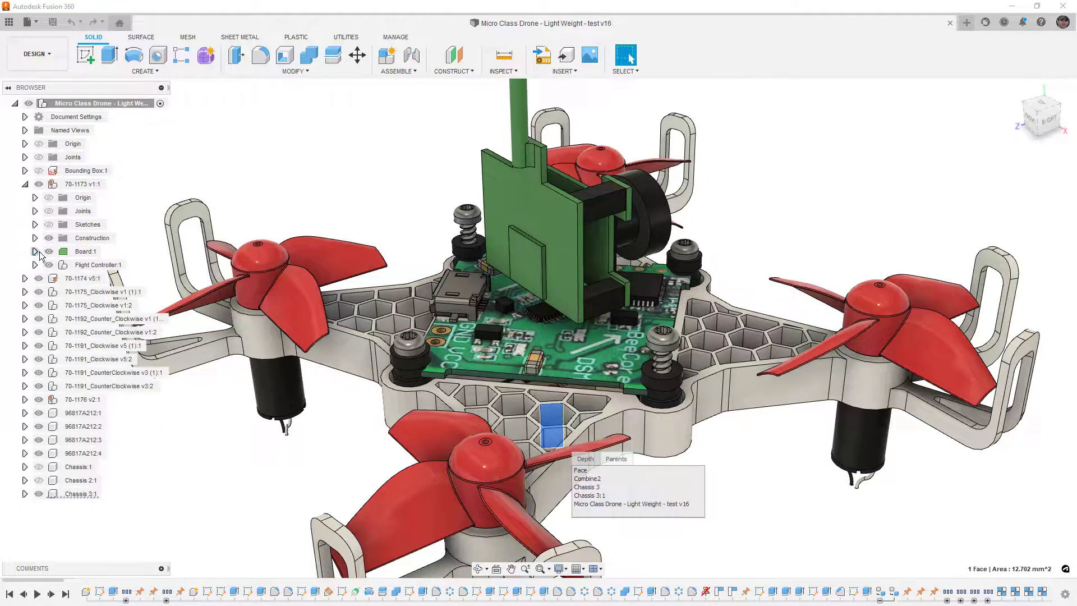
click(324, 161)
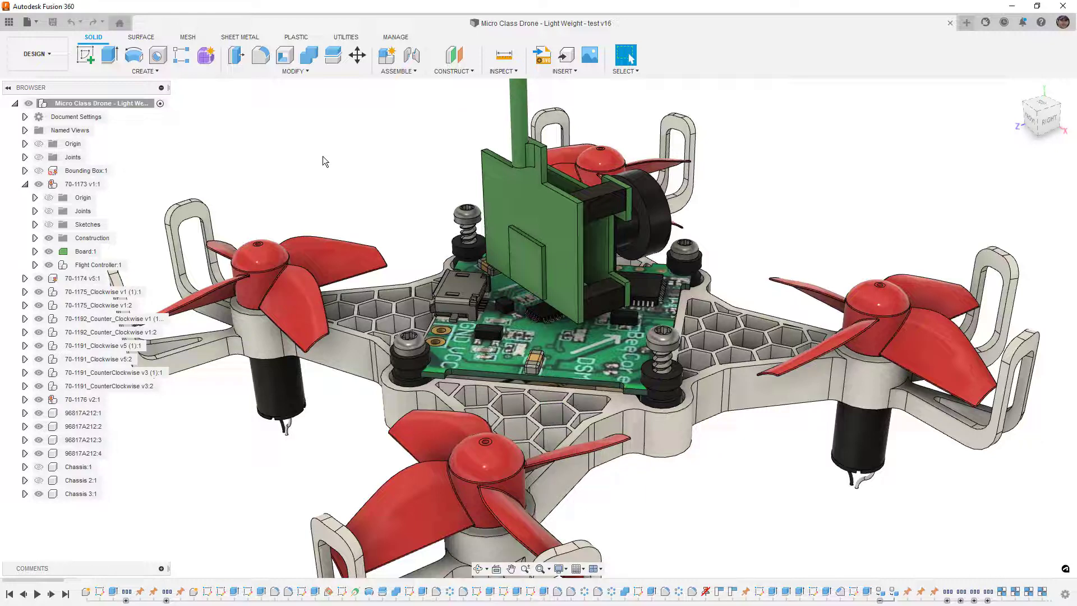
click(25, 184)
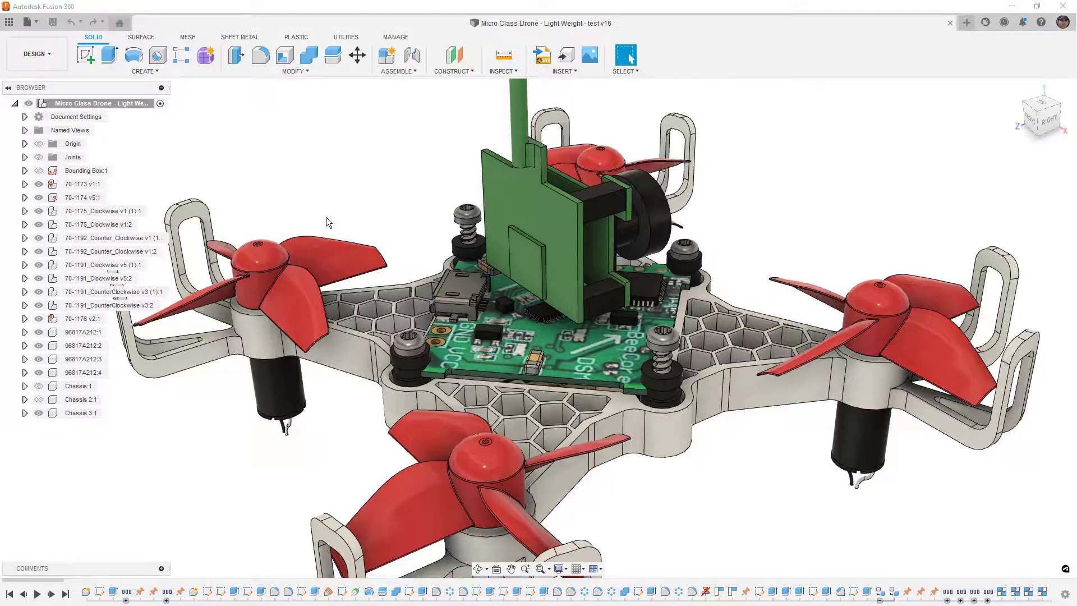
- Pick the right-arm face from the overlapping items and select its parent feature Extrude1
scroll(343, 236, down, 6)
middle_drag(520, 432, 591, 452)
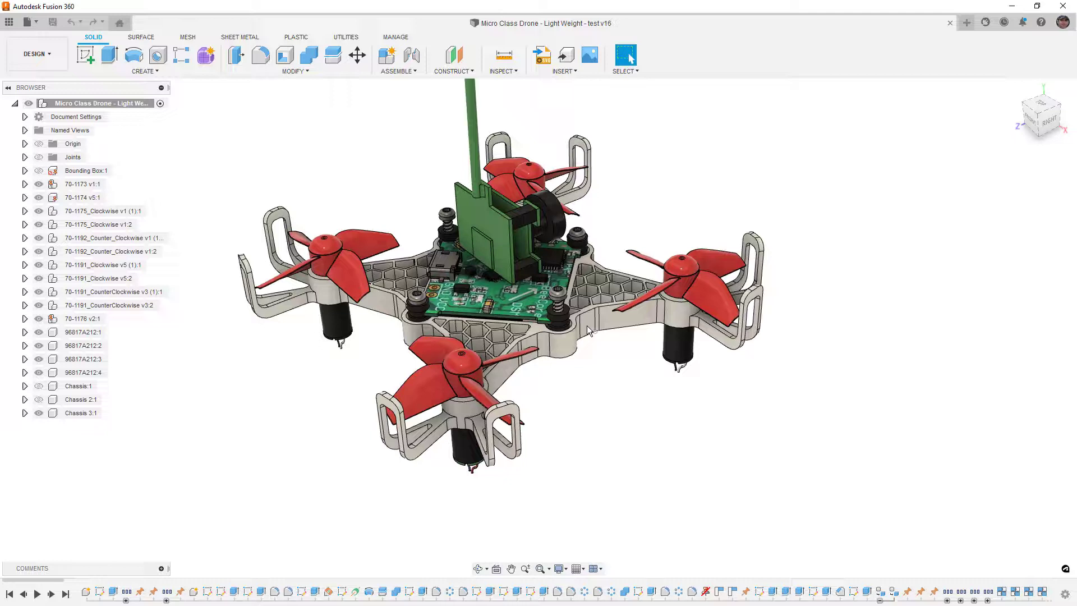
click(584, 327)
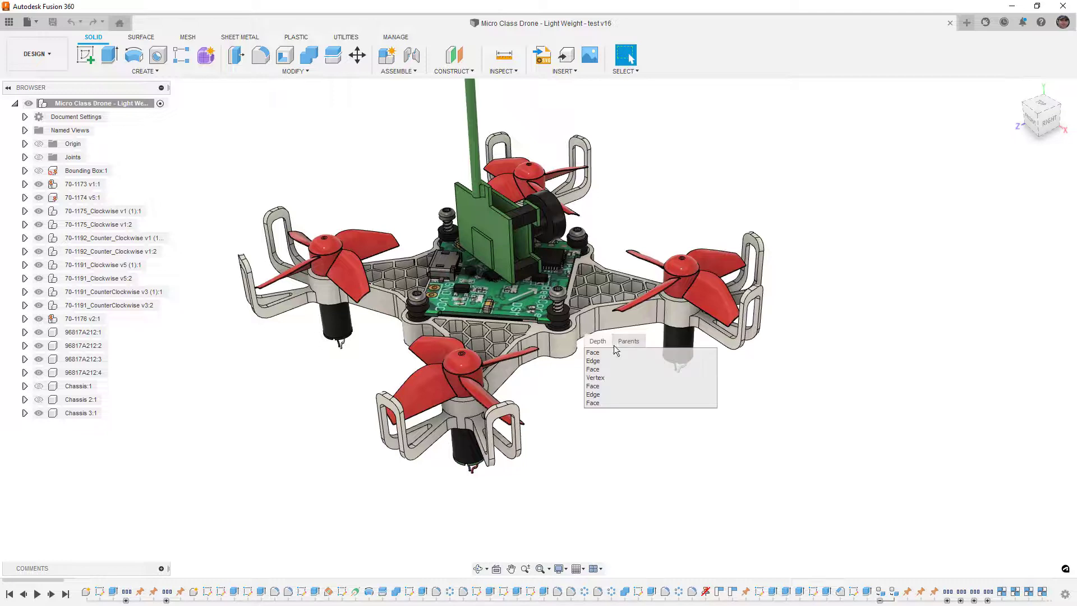
click(597, 371)
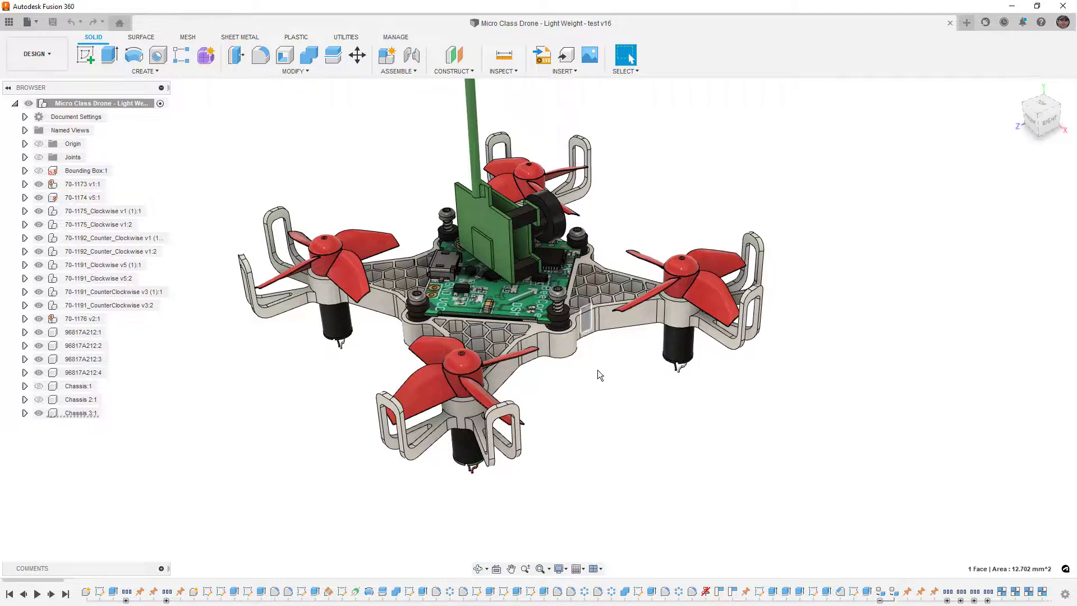
click(591, 323)
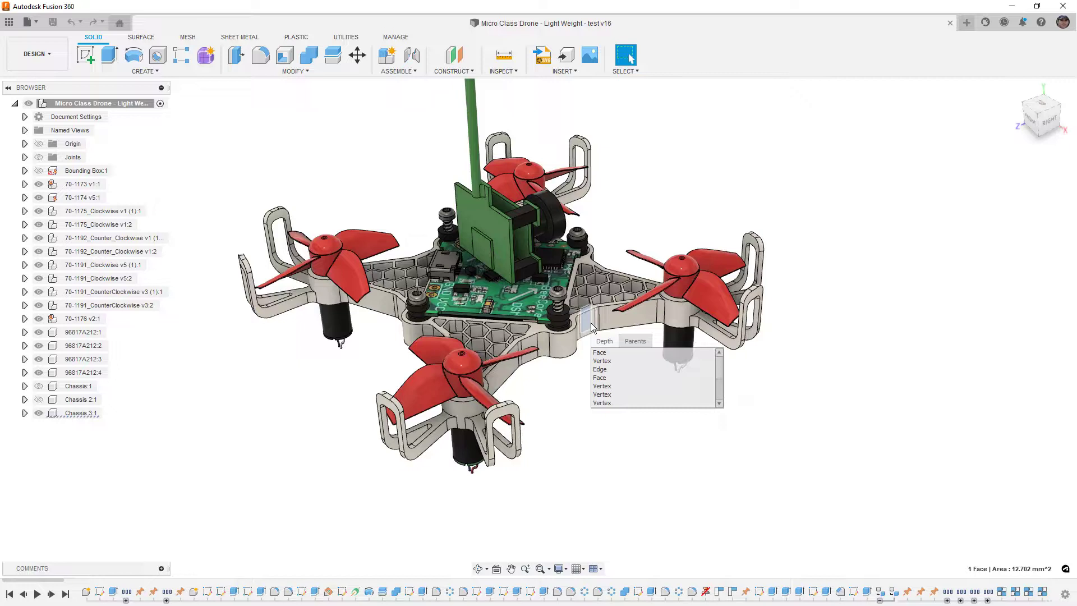
click(634, 340)
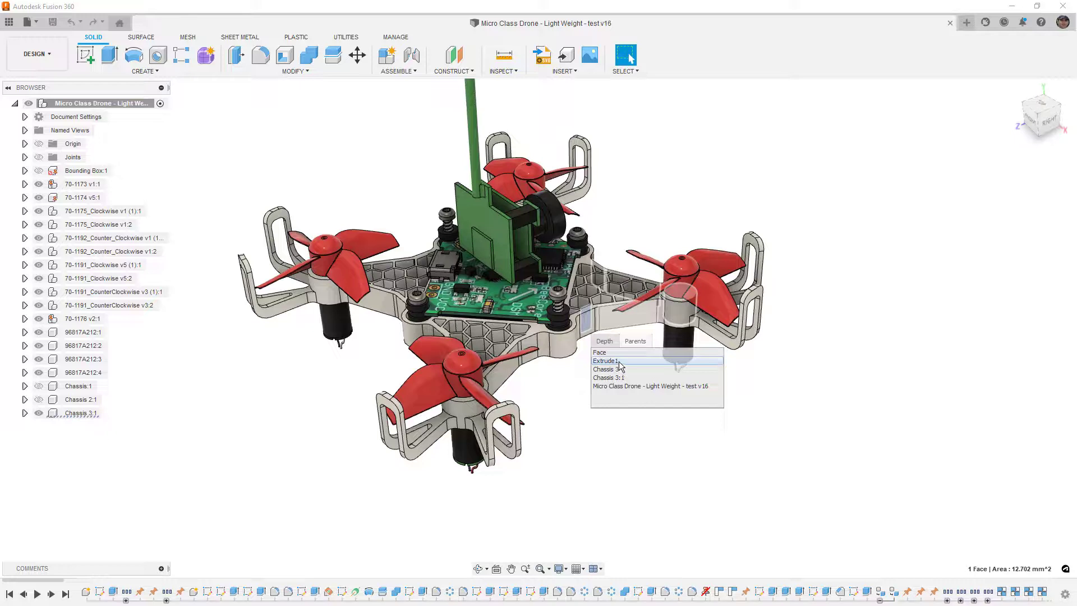
click(617, 362)
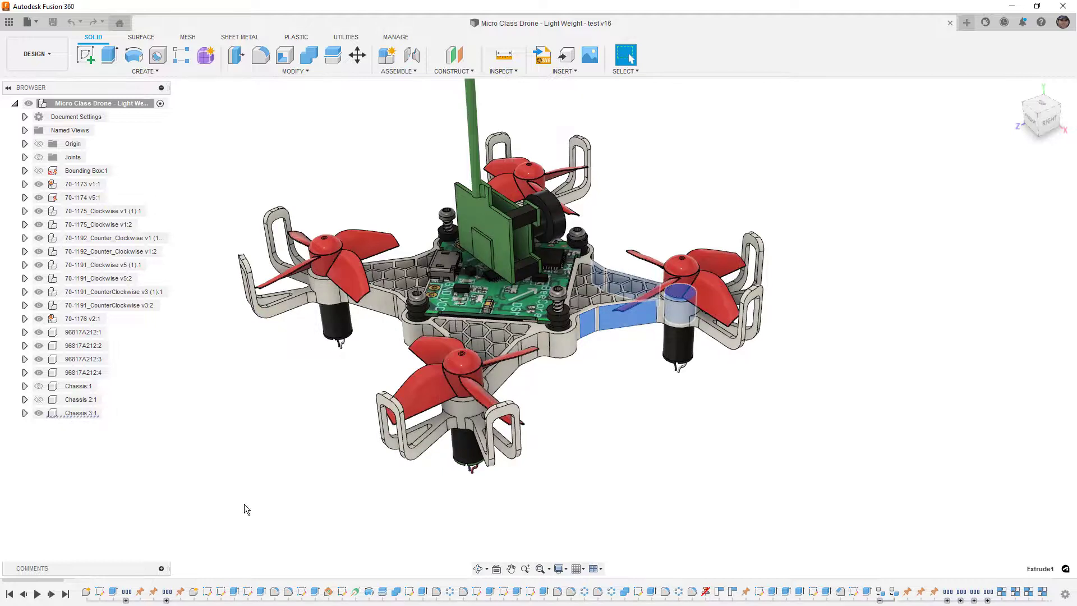
scroll(706, 599, down, 10)
scroll(706, 599, down, 15)
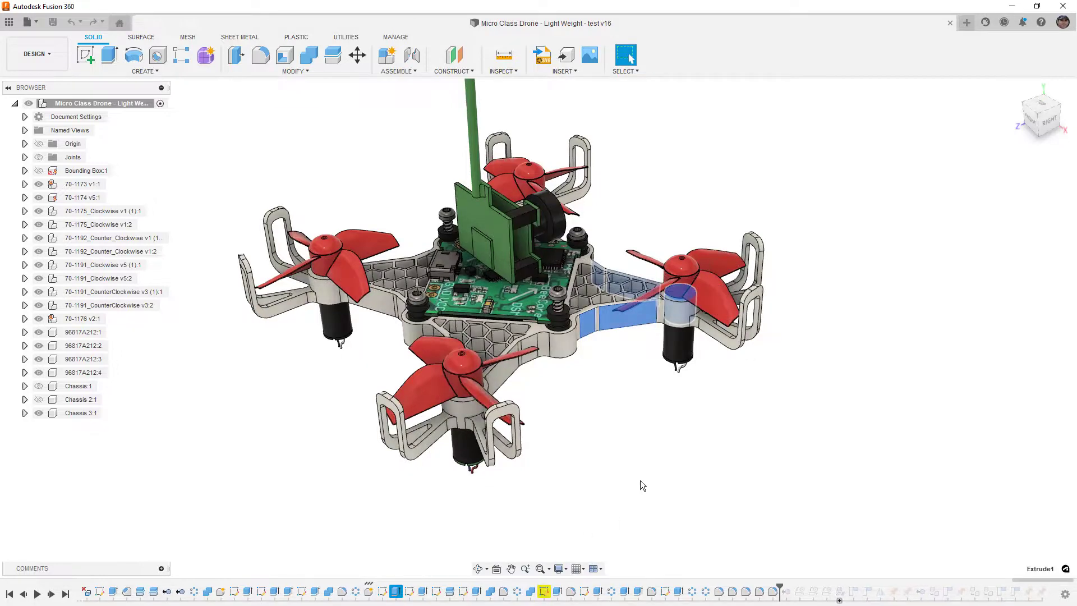
- Deselect the Extrude1 faces and orbit the drone to view it from another side
click(654, 428)
shift+middle_drag(654, 426, 669, 410)
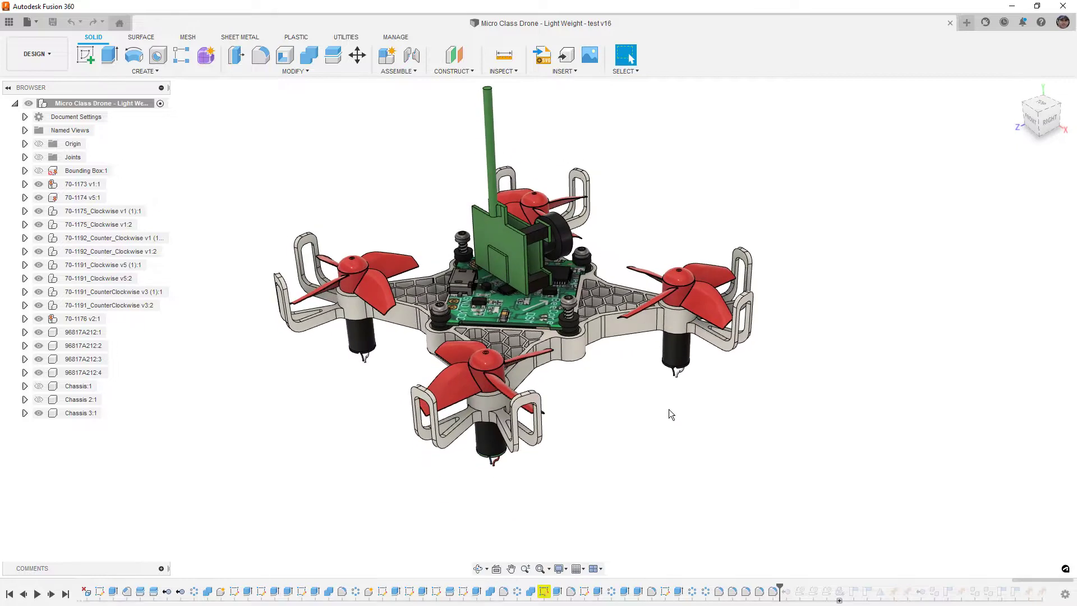